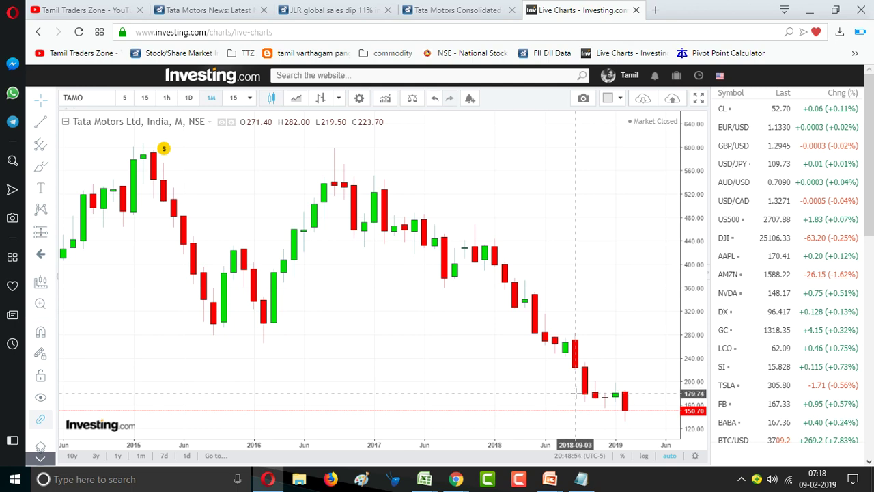
Step: Zoom in on the recent candles of the Tata Motors monthly chart and switch to the Book1 workbook in Excel
scroll(575, 394, "up", 4)
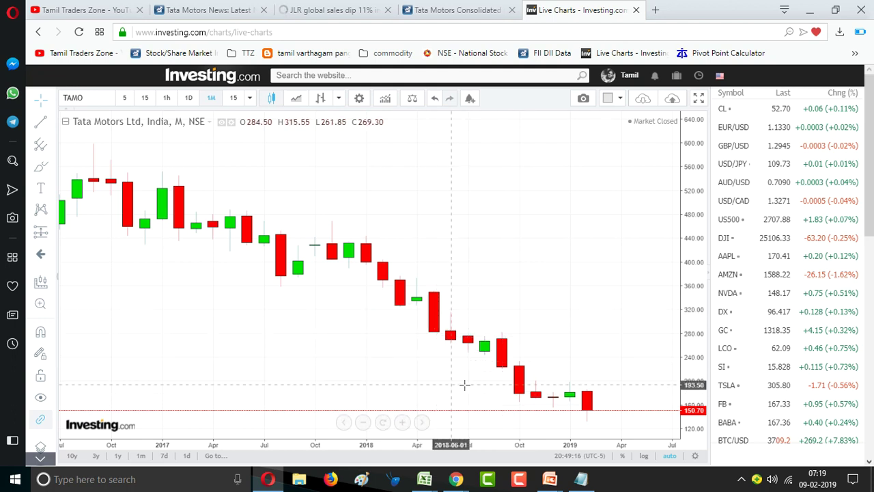
mouse_move(436, 476)
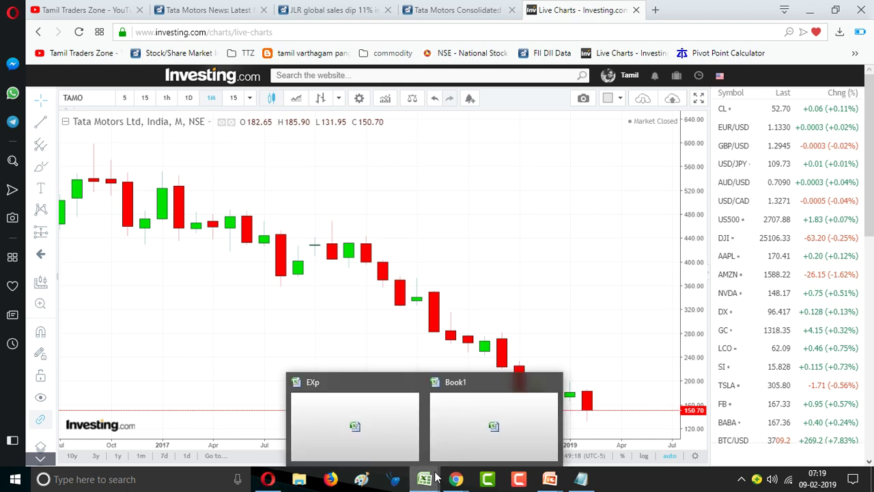
left_click(460, 445)
Step: Increase the font size of the whole quarterly results table, B4:G61, to 14
scroll(393, 365, "up", 1)
left_click_drag(290, 170, 421, 247)
scroll(419, 287, "down", 5)
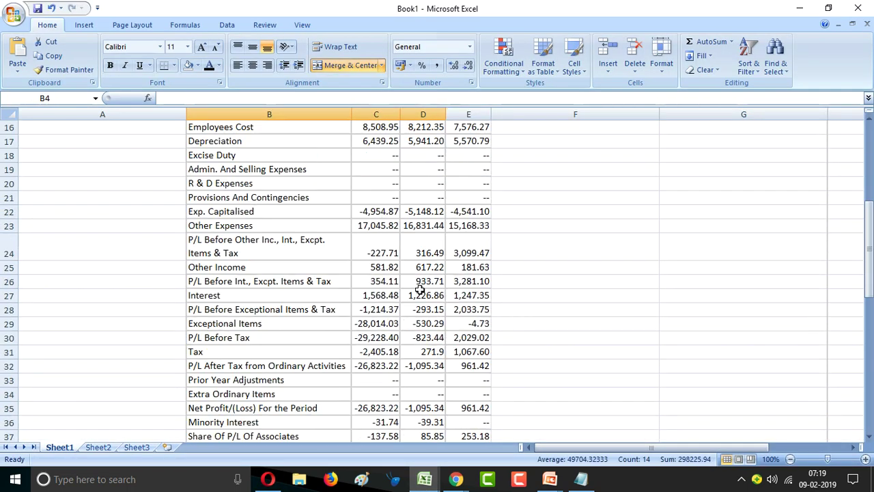
scroll(419, 289, "down", 11)
left_click(819, 351, "shift")
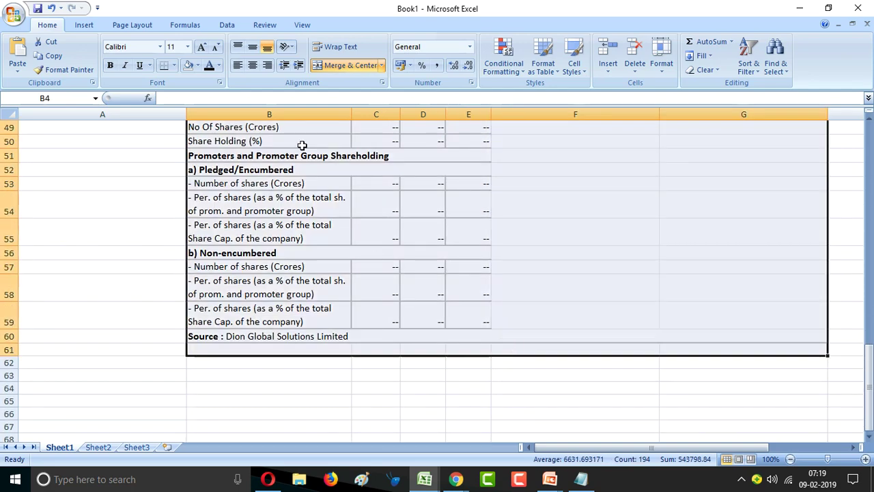
left_click(202, 47)
left_click(202, 47)
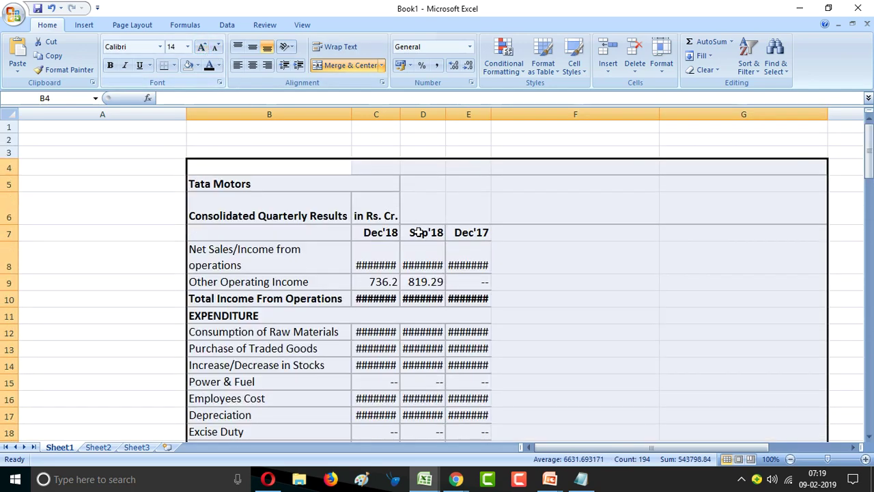
Step: Autofit the worksheet's columns so the enlarged quarterly figures fit in columns C to E
double_click(401, 114)
left_click(468, 299)
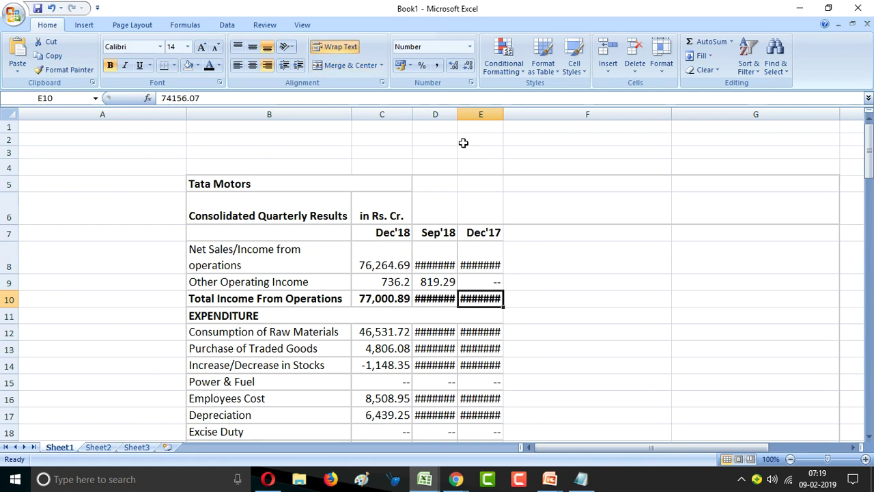
left_click(21, 114)
left_click(9, 114)
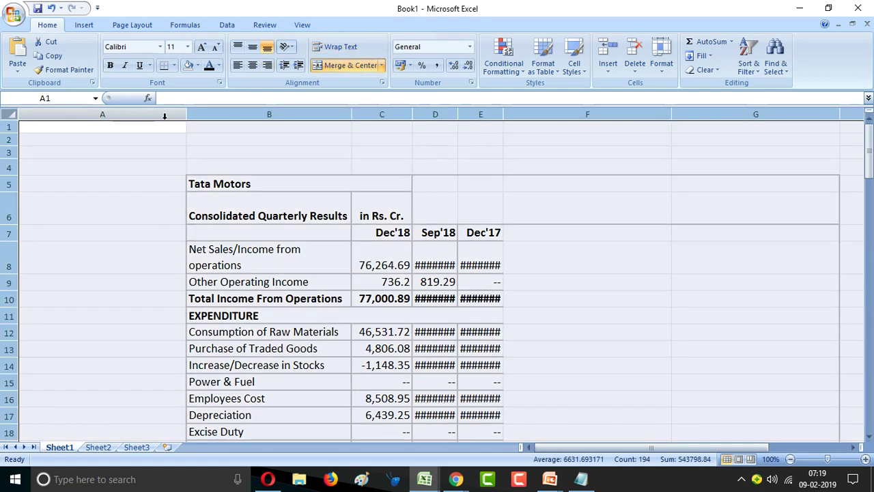
double_click(186, 117)
left_click(529, 298)
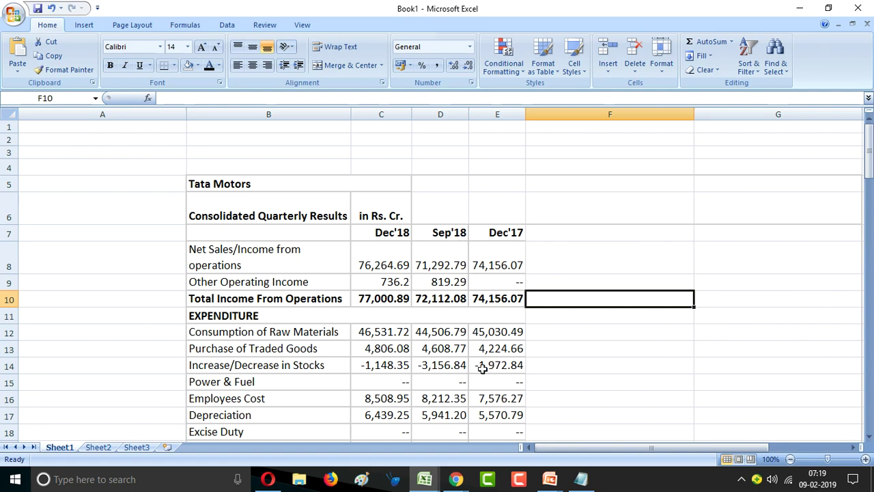
Step: Narrow column A to about half its width and slightly widen column B
scroll(484, 367, "down", 1)
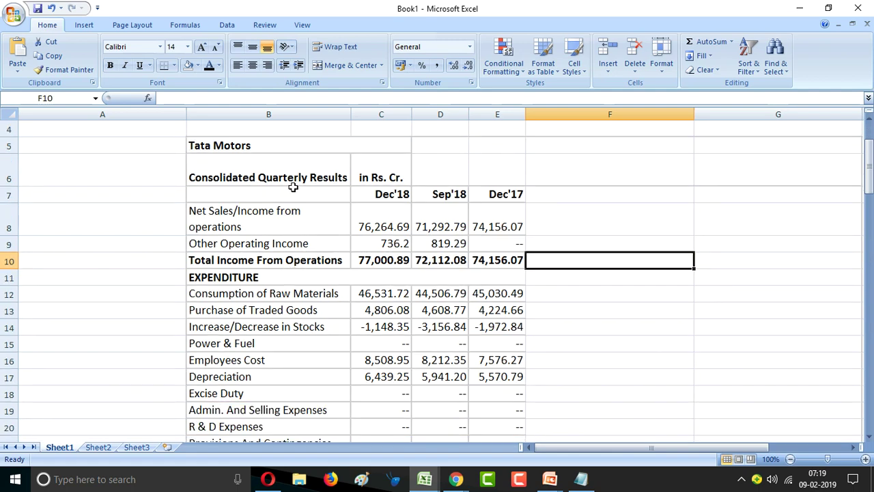
left_click_drag(184, 115, 99, 116)
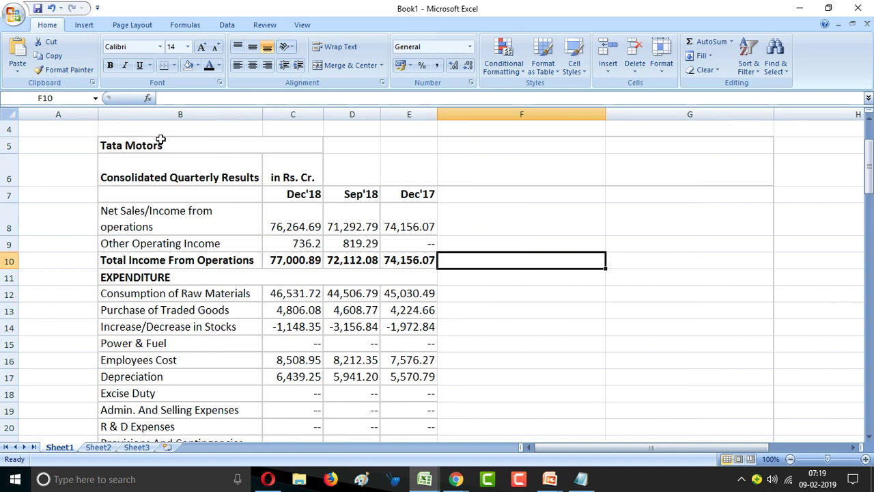
left_click_drag(262, 118, 292, 116)
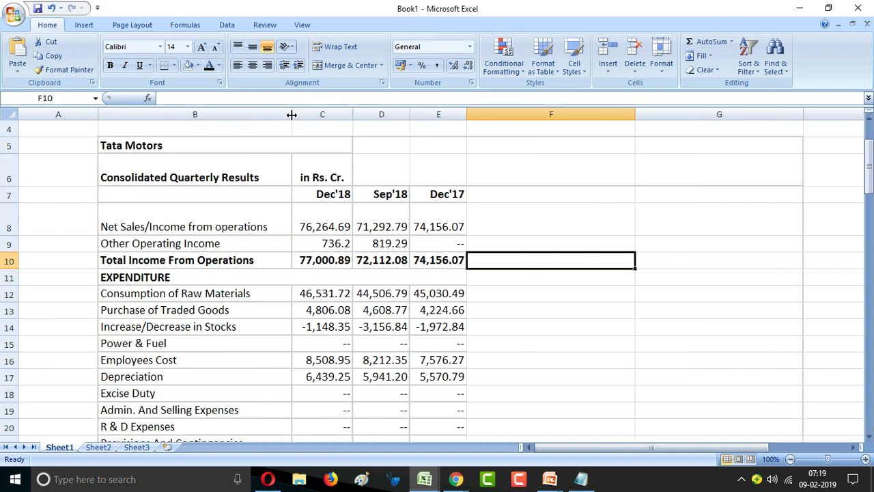
Step: Highlight the Net Sales/Income from operations row, B8:E8, with a yellow fill and bold text
left_click(295, 225)
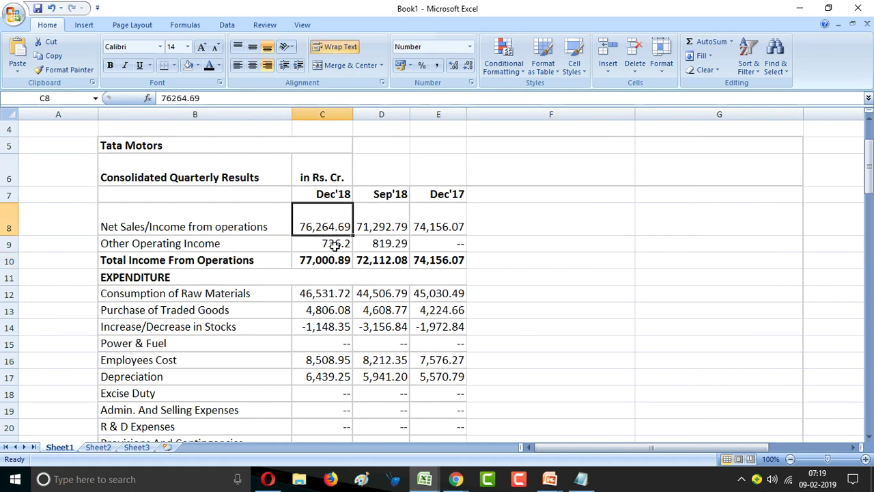
left_click(421, 229)
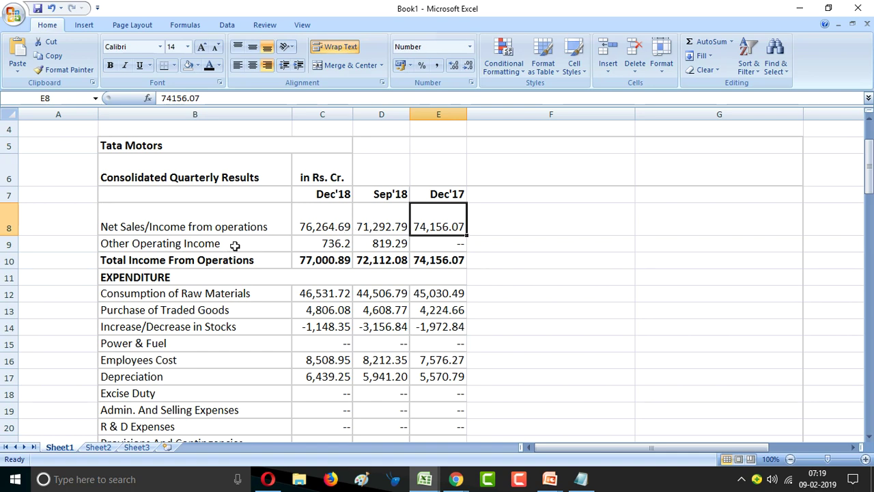
left_click_drag(240, 226, 445, 217)
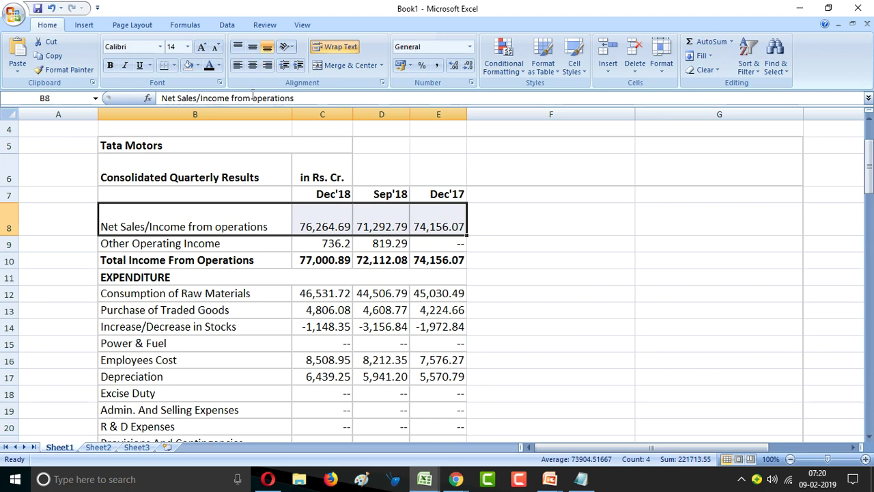
left_click(198, 65)
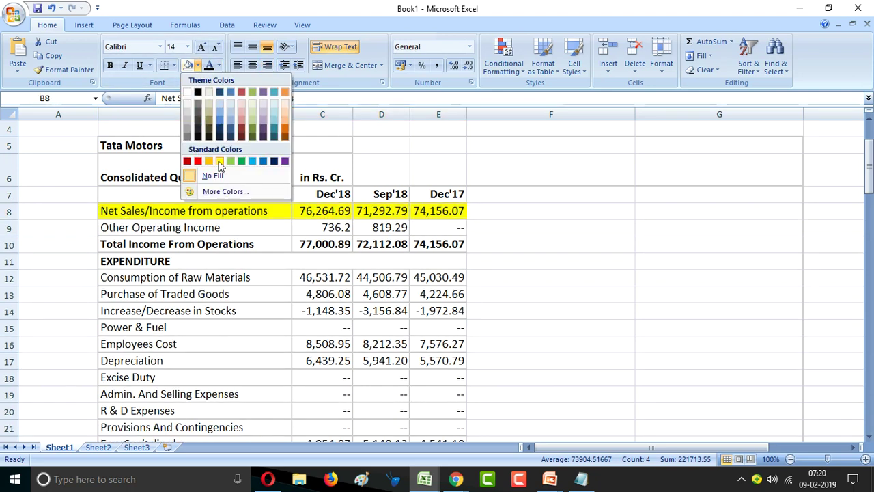
left_click(219, 161)
key("ctrl+b")
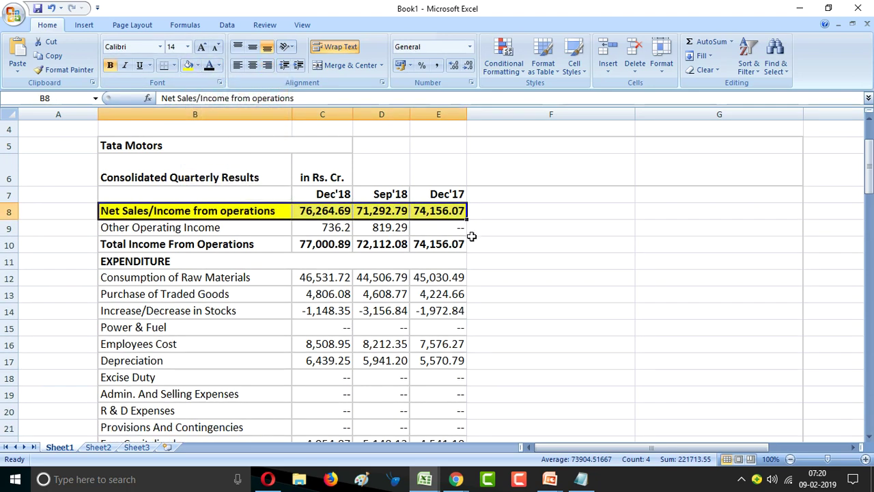
Step: Highlight the Total Income From Operations row, B10:E10, with the same yellow fill
left_click(390, 211)
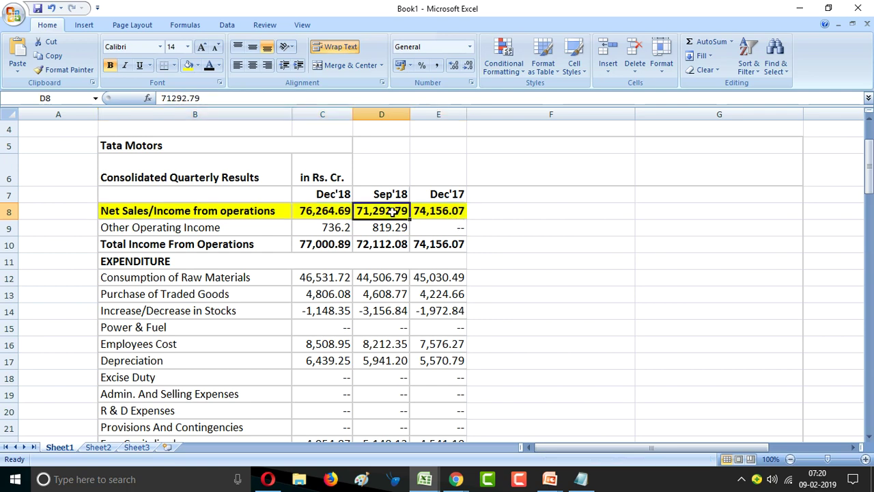
left_click_drag(239, 211, 414, 213)
left_click(232, 232)
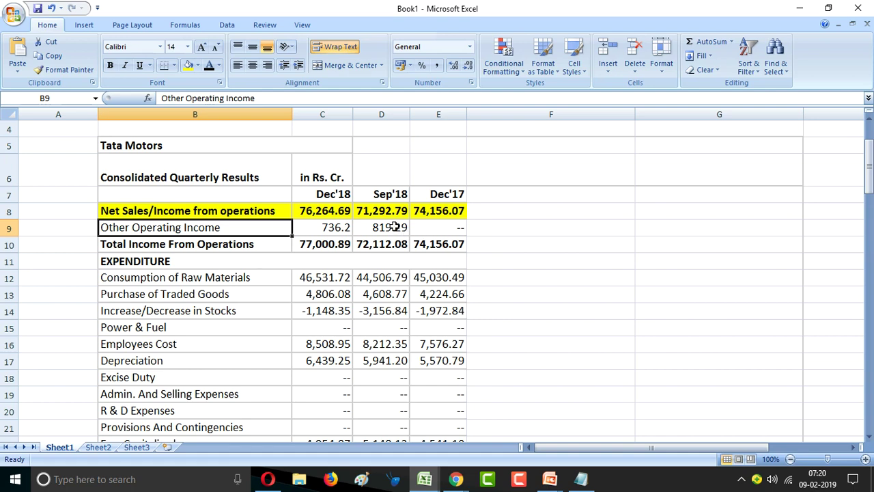
left_click(341, 227)
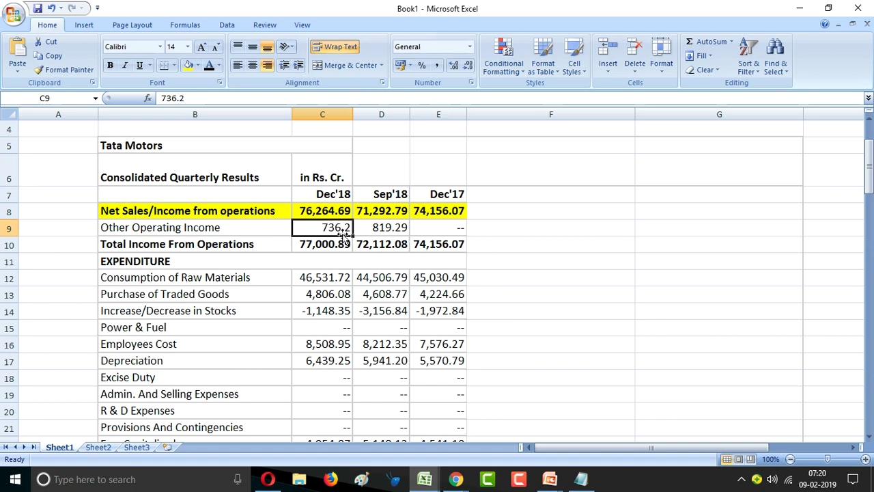
left_click_drag(234, 244, 425, 245)
left_click(188, 64)
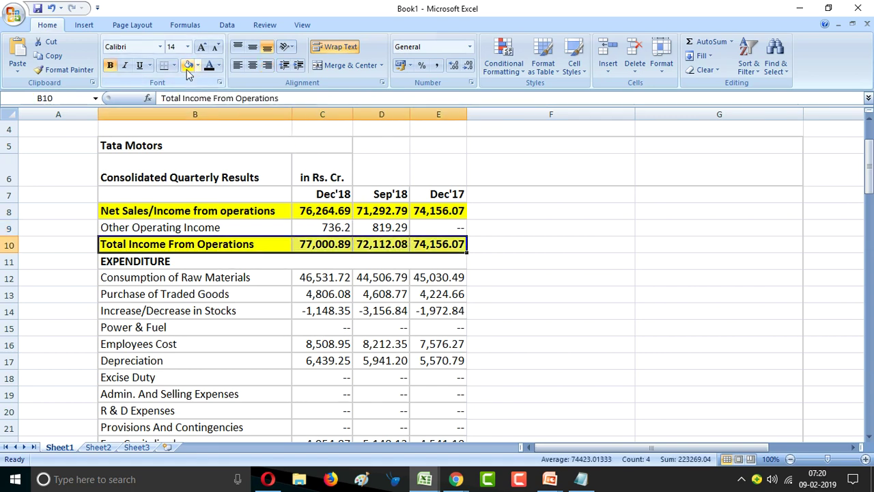
Step: Make the text of the quarter headings and income rows, B7:E10, red and bold
left_click_drag(454, 244, 200, 196)
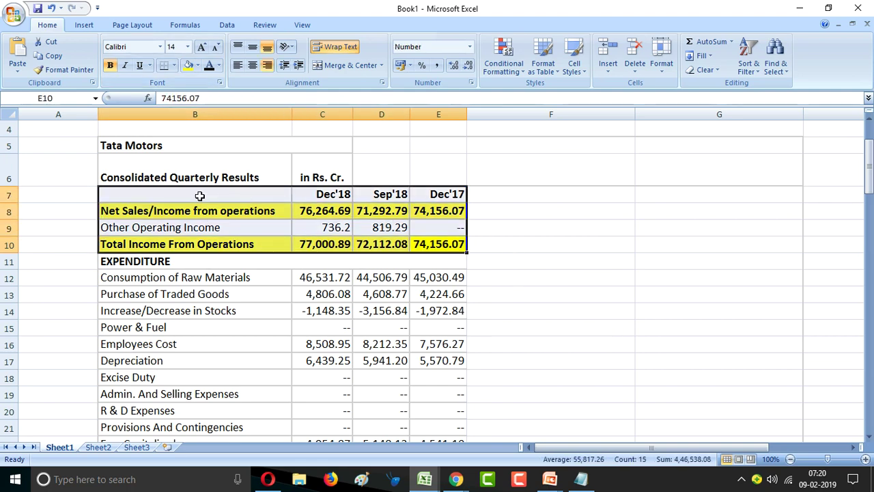
left_click(219, 65)
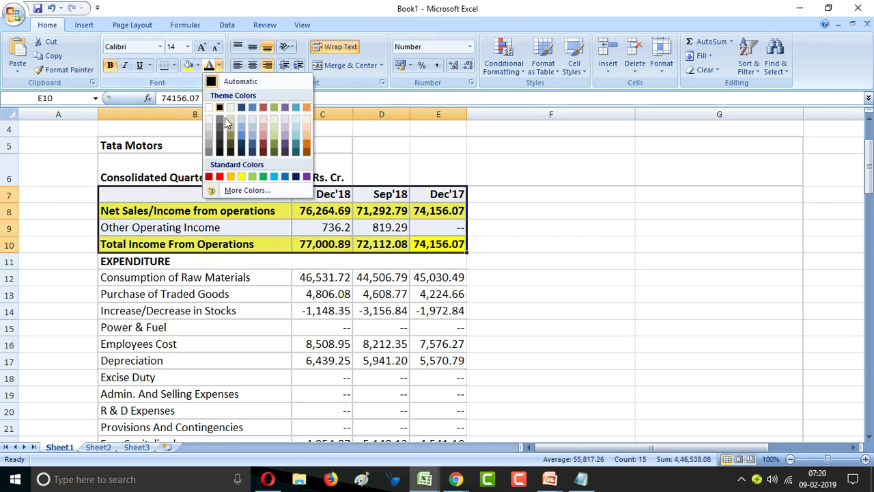
left_click(220, 177)
key("ctrl+b")
key("ctrl+b")
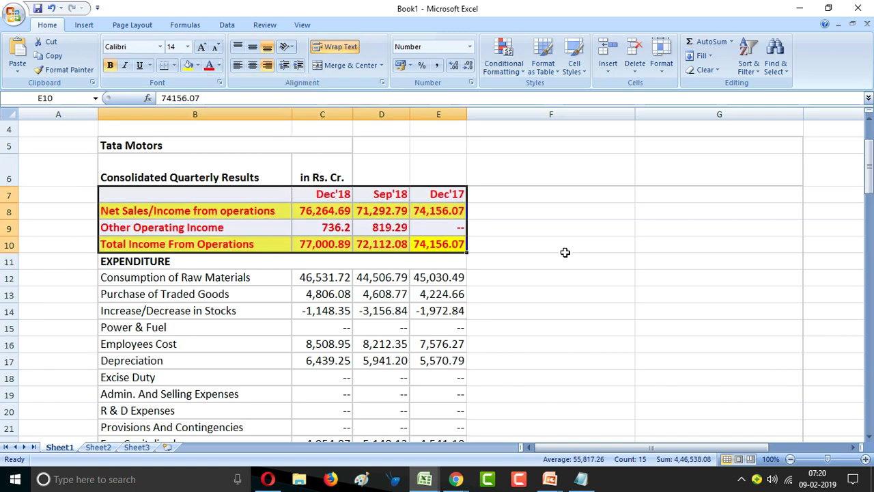
Step: Fill the profit and loss rows from P/L Before Other Inc. to P/L After Tax, B24:E32, with red
left_click(315, 289)
scroll(280, 288, "down", 1)
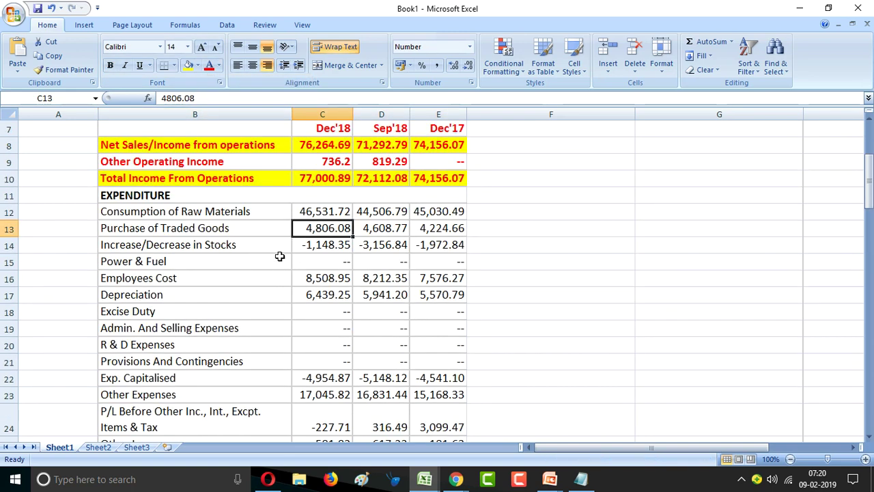
left_click(230, 211)
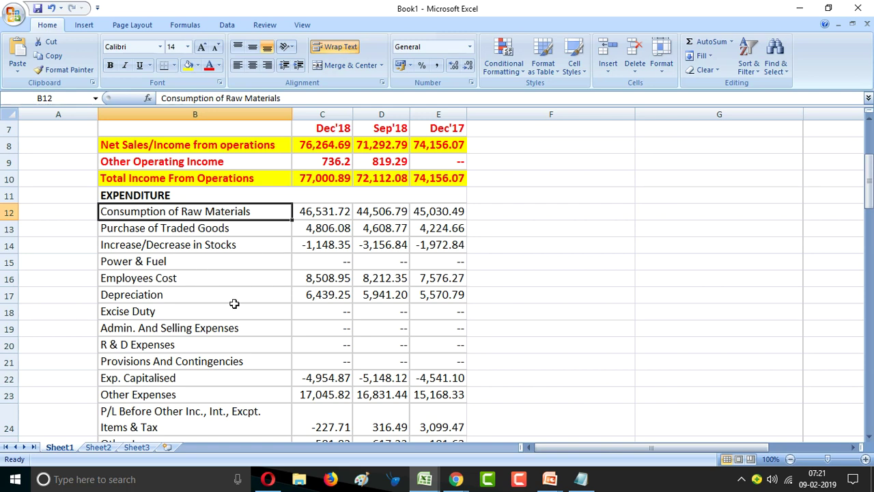
scroll(311, 295, "down", 1)
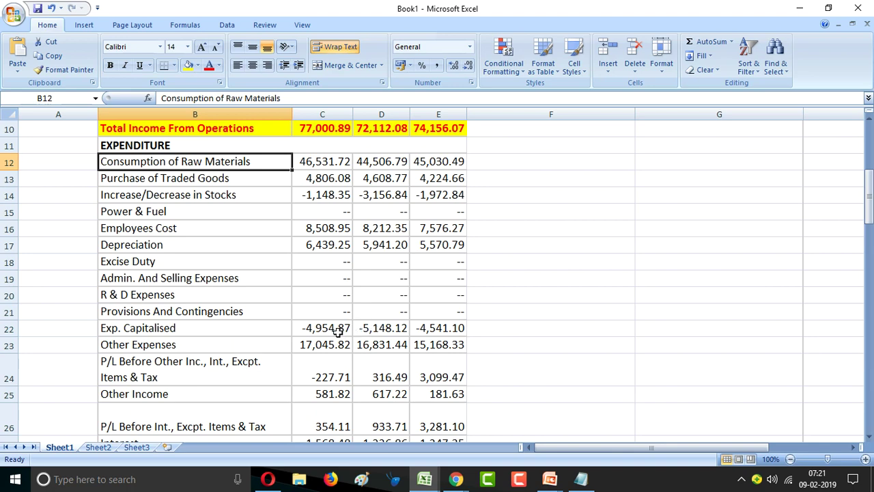
scroll(339, 331, "down", 1)
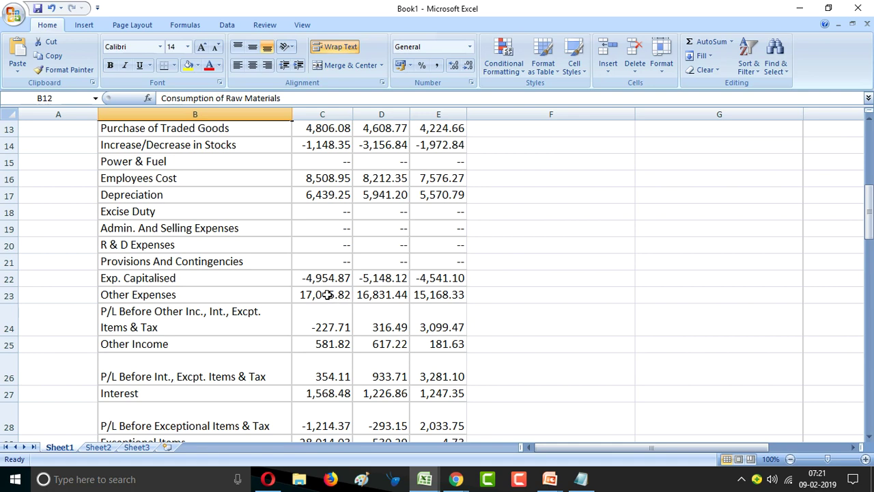
scroll(333, 312, "down", 1)
left_click(195, 262)
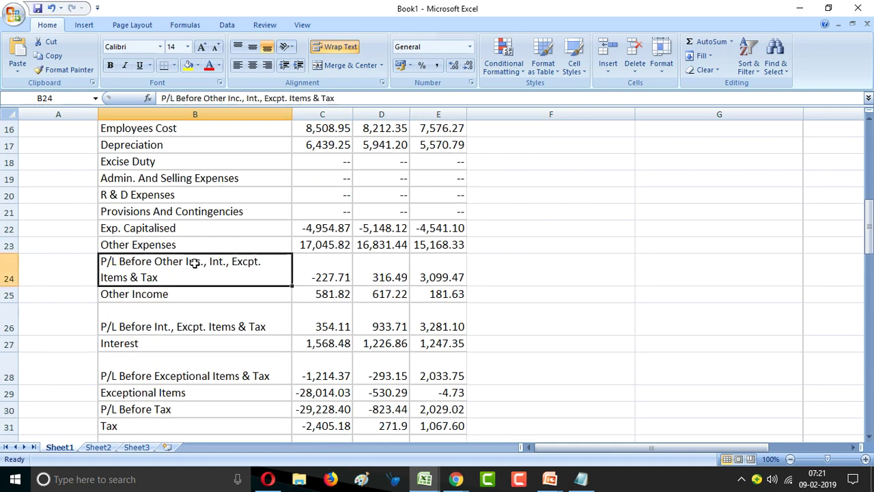
scroll(195, 263, "down", 1)
left_click(439, 401, "shift")
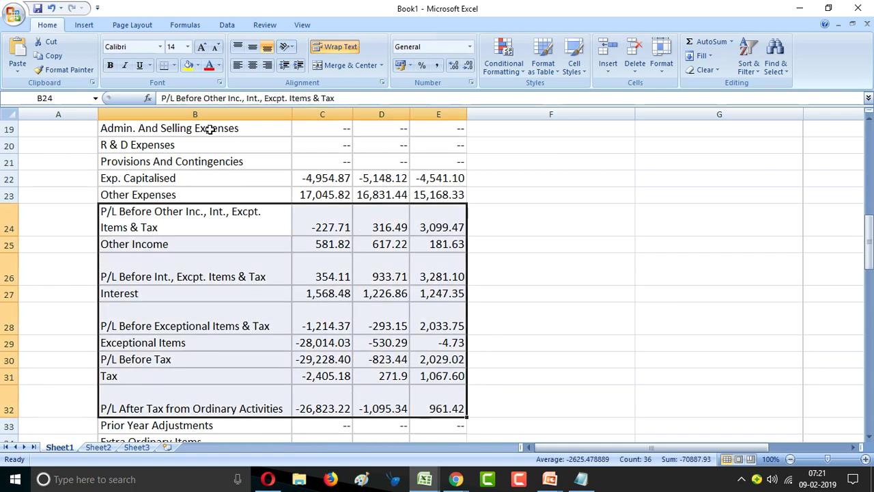
left_click(187, 65)
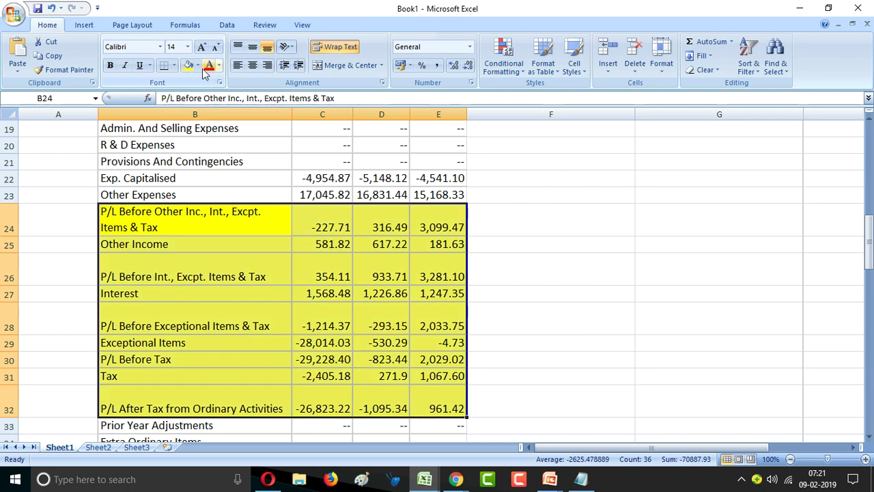
left_click(197, 64)
left_click(198, 160)
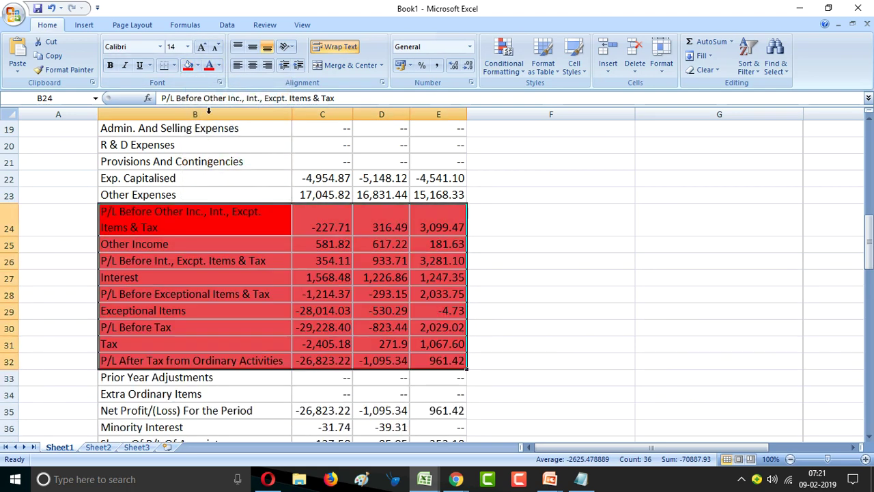
Step: Make the text of the red profit and loss rows, B24:E32, white and bold
left_click(219, 65)
left_click(206, 105)
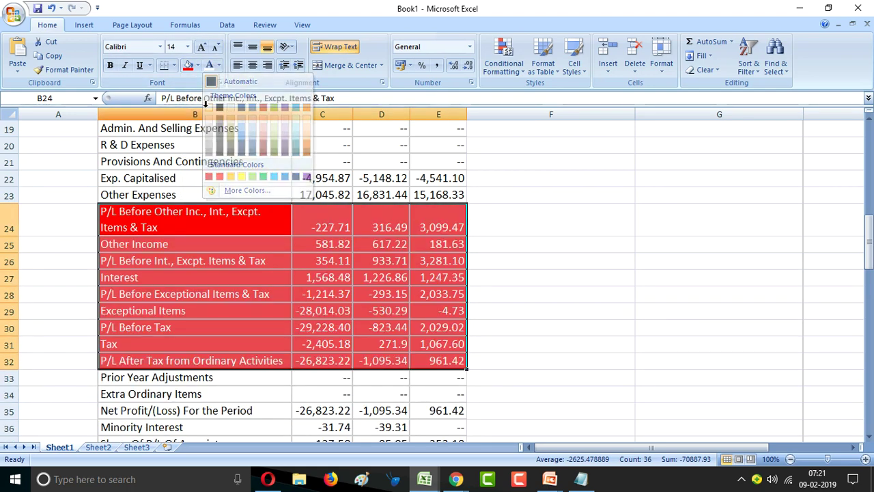
key("ctrl+b")
left_click(301, 261)
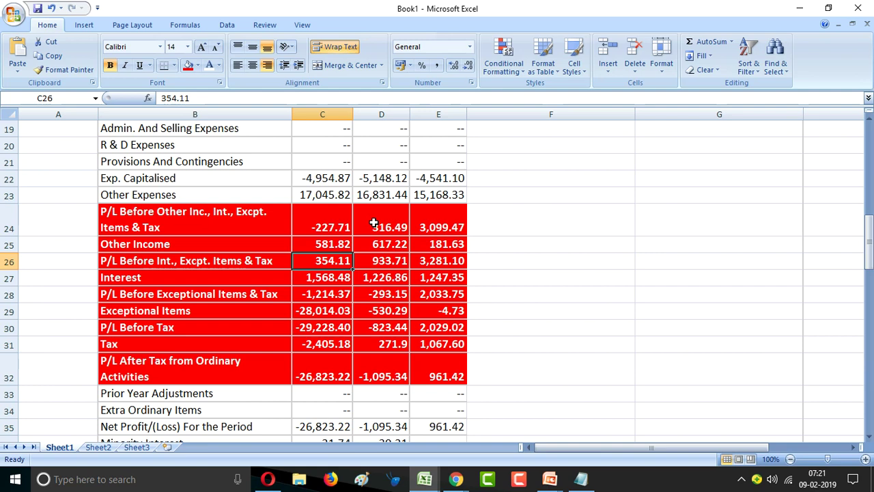
Step: Set the font colour of the Dec'18 P/L Before Other Inc. value in C24 to orange
left_click(337, 225)
left_click(219, 65)
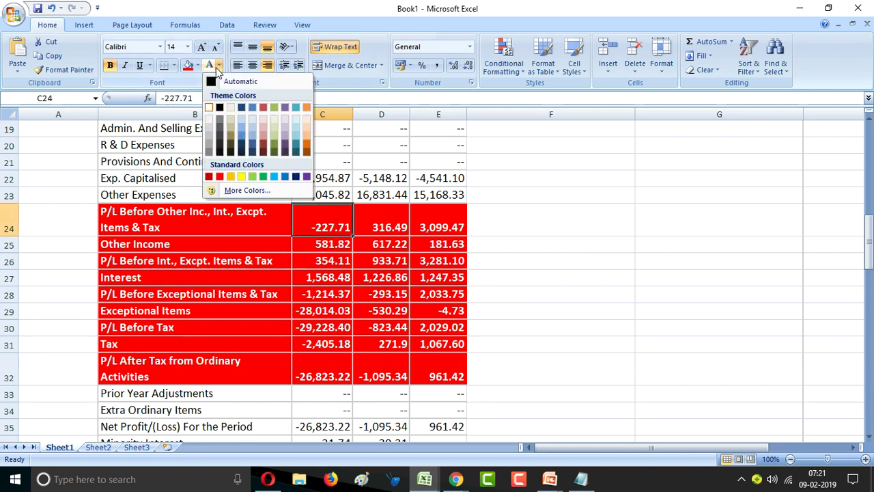
left_click(232, 177)
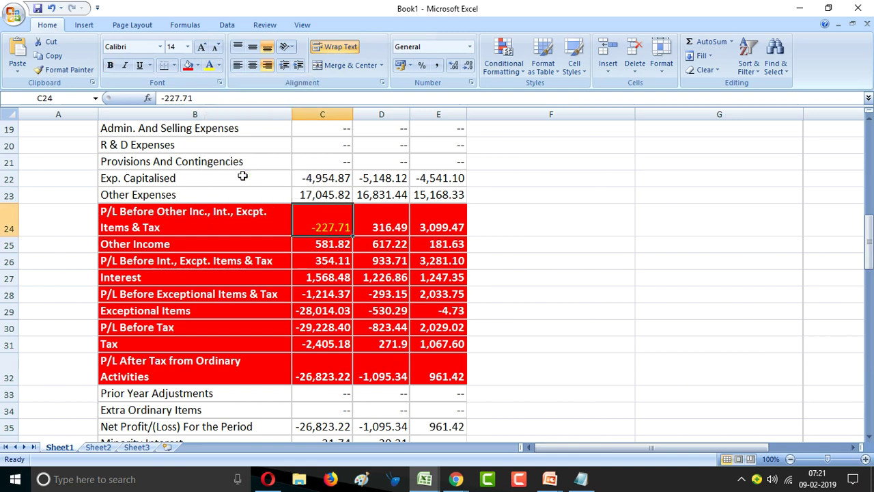
Step: Make the Dec'18 P/L Before Other Inc. value in C24 bold and enlarge it to font size 18
key("ctrl+b")
key("alt+h")
key("f")
key("g")
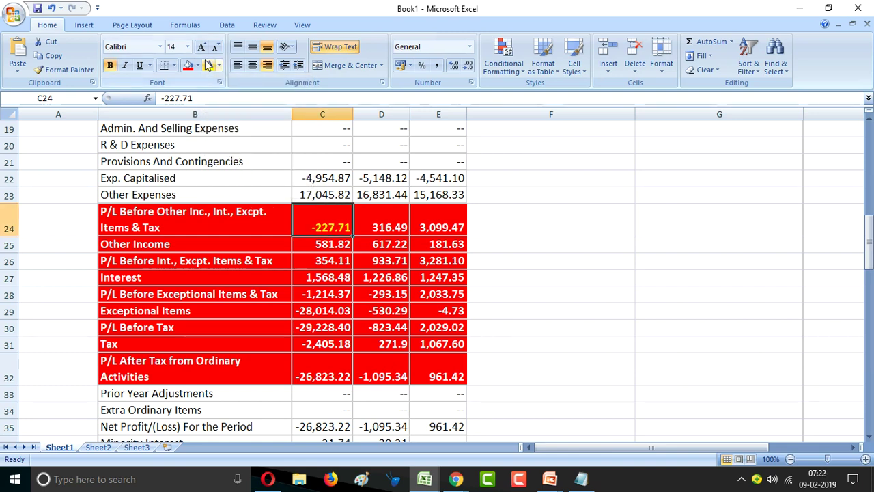
key("alt+h")
key("f")
key("g")
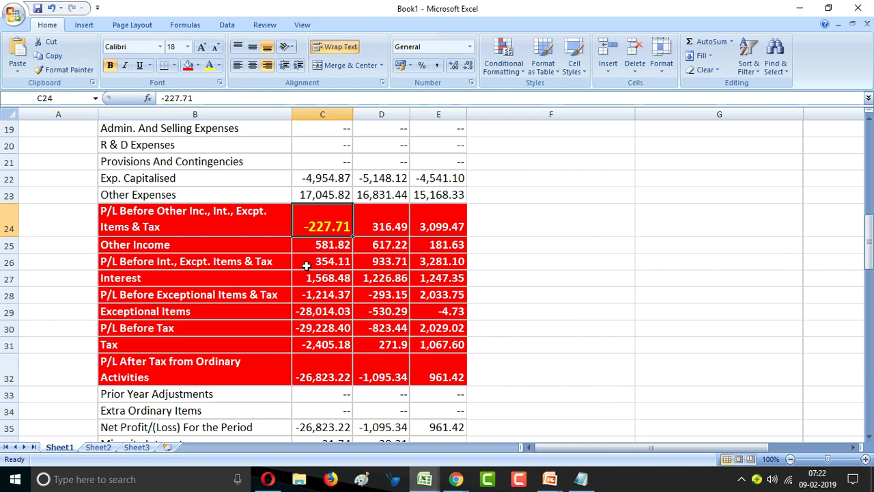
Step: Set the font colour of the P/L After Tax from Ordinary Activities label and its Dec'18 value, B32:C32, to yellow
left_click(448, 261)
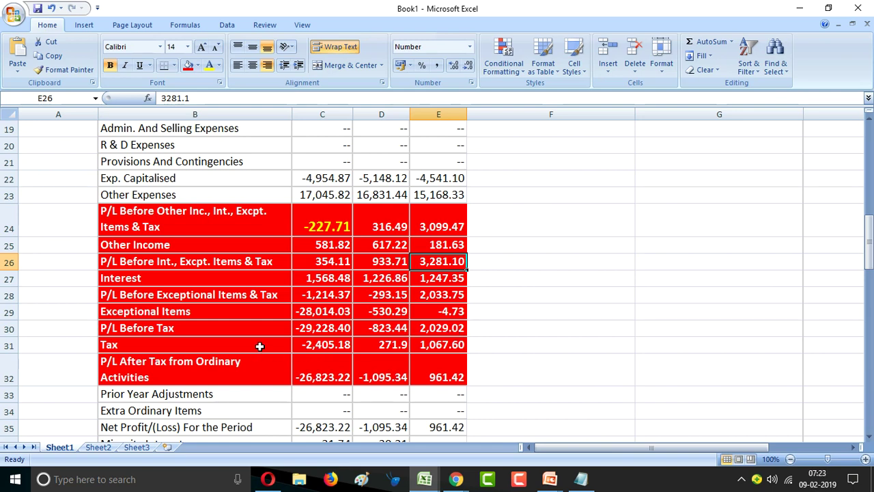
scroll(309, 357, "down", 1)
scroll(308, 357, "down", 1)
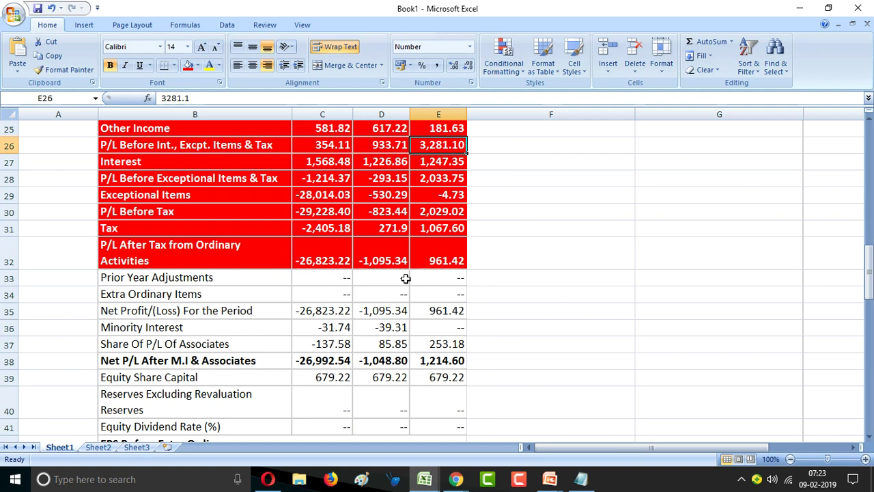
left_click_drag(321, 256, 255, 256)
left_click(210, 65)
left_click(270, 144)
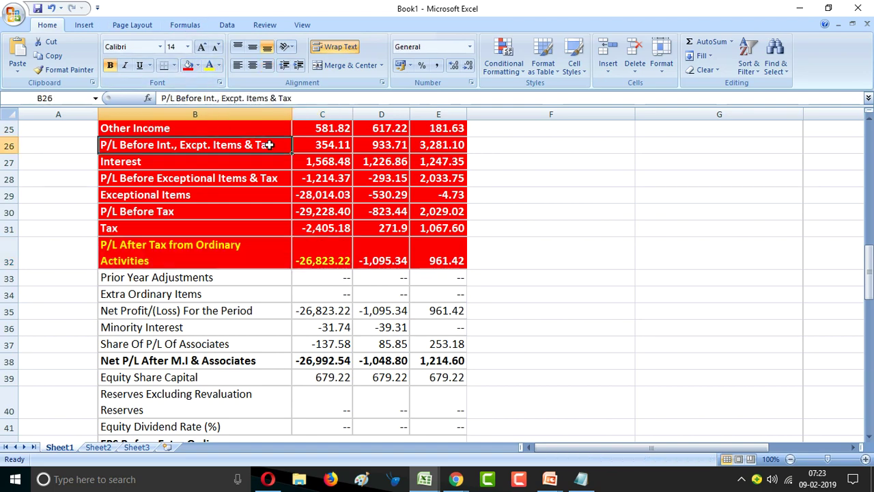
Step: Select the income rows B8:E10 and compare them with the highlighted profit and loss rows further down
scroll(269, 145, "up", 8)
left_click_drag(254, 250, 448, 286)
scroll(430, 294, "down", 7)
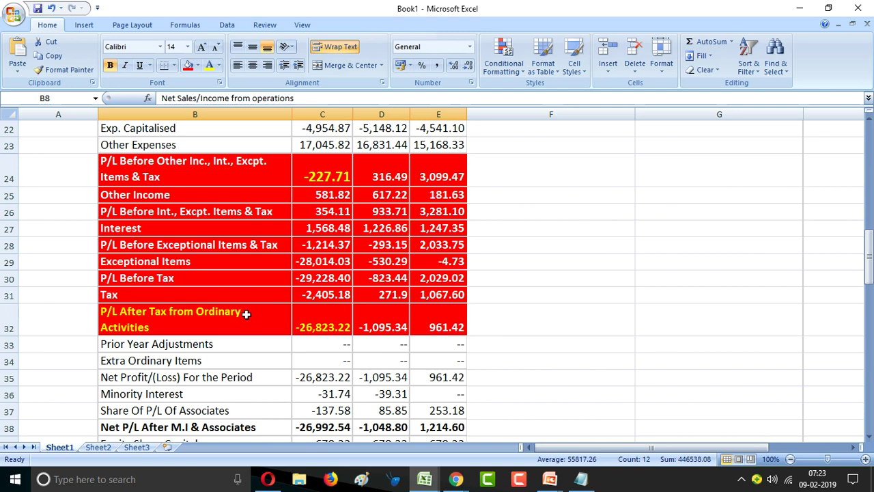
scroll(246, 314, "down", 2)
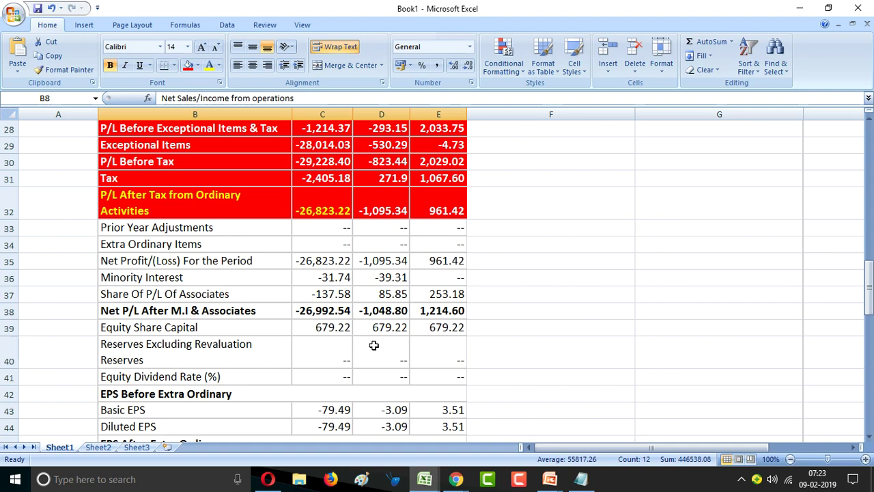
scroll(642, 181, "up", 9)
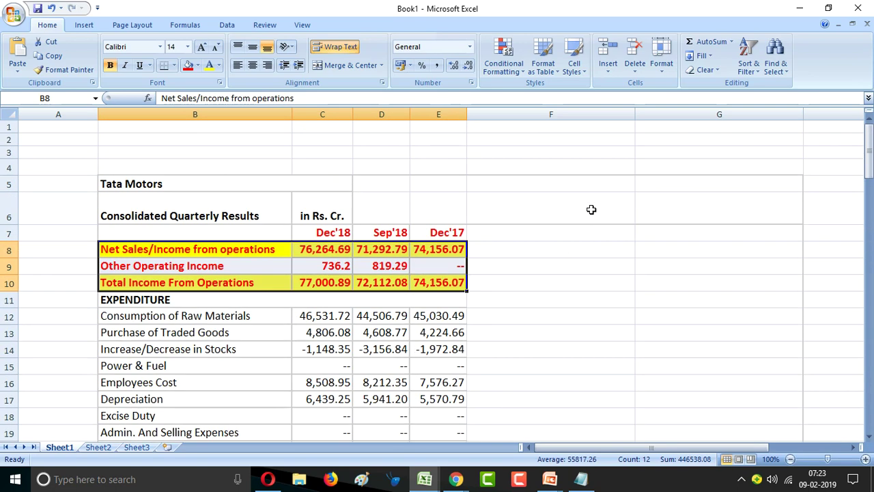
Step: Enter 1000 in cell E11 of Sheet2
left_click(98, 447)
left_click(214, 257)
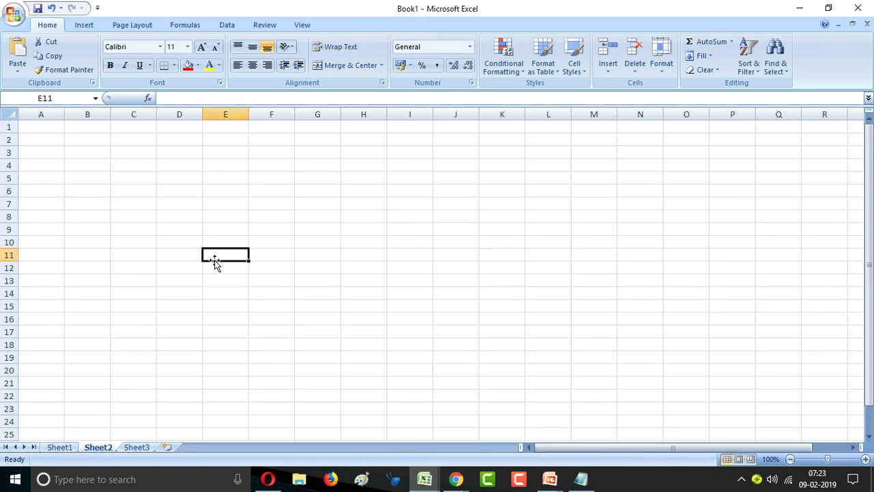
type("10000")
key("BackSpace")
key("Return")
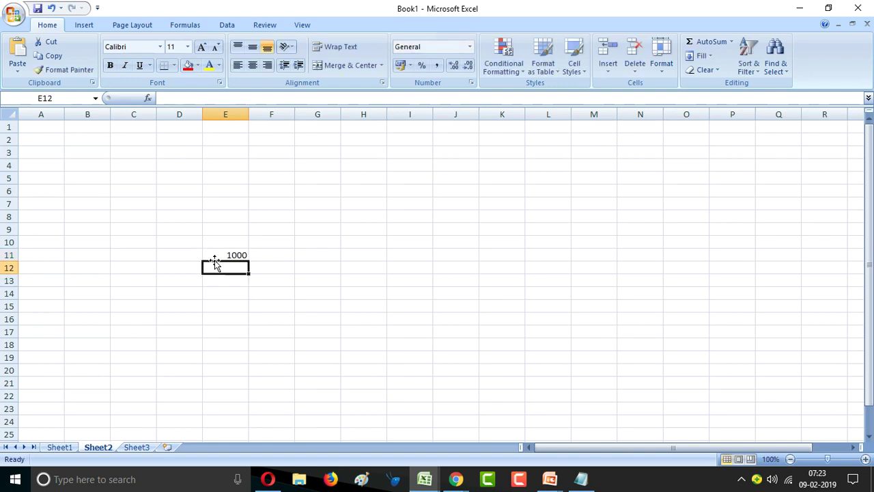
Step: Complete row 11 of the example with 10000 in F11 and 11000 in G11
left_click(215, 261)
key("Right")
type("10000")
key("Return")
key("Up")
key("Right")
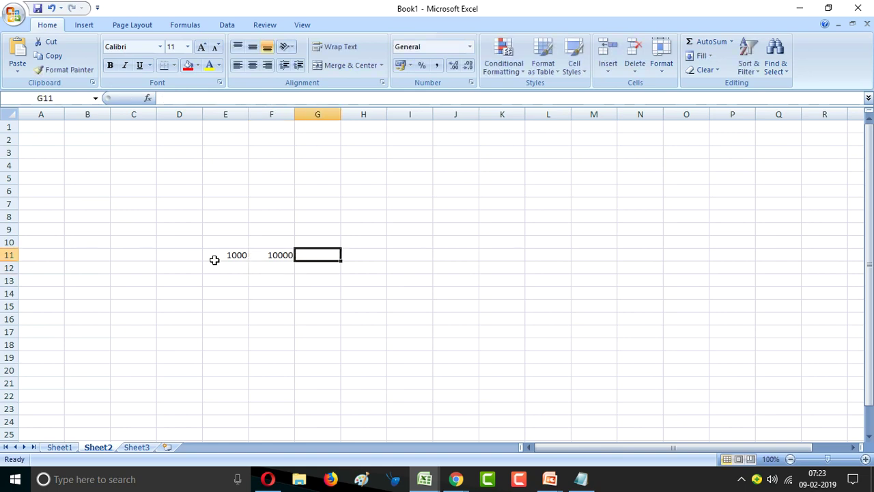
type("11000")
key("Return")
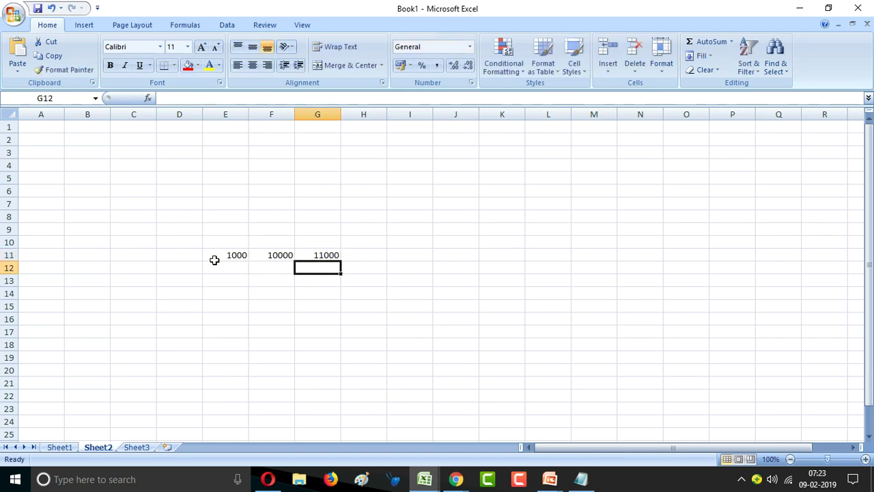
Step: Enter 700 in E12 and 8000 in F12 as the second row of the example
key("Left")
key("Left")
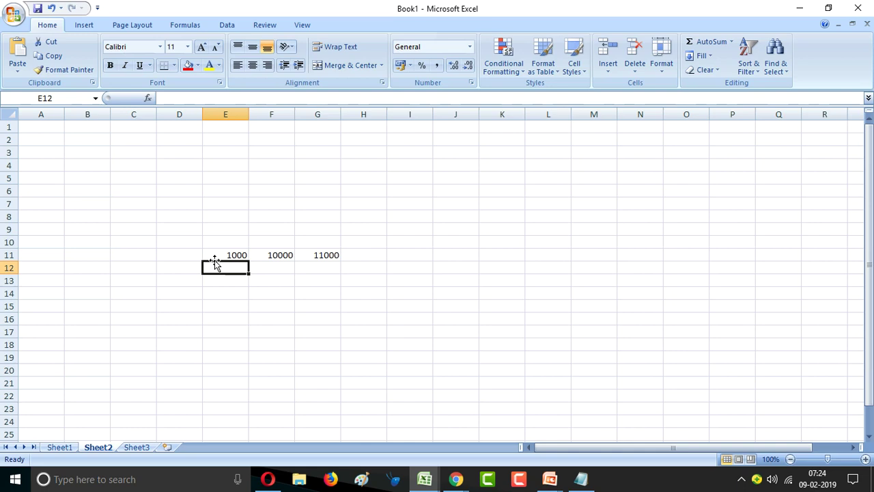
type("700")
key("Tab")
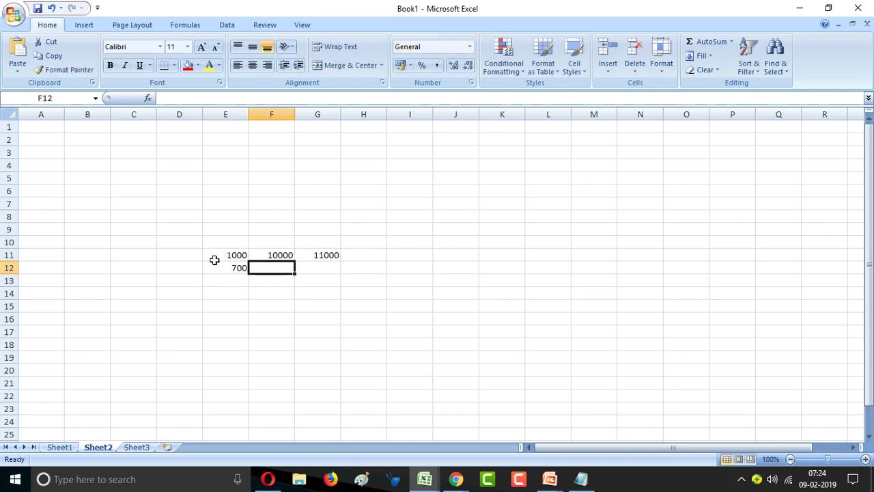
type("8000")
key("Tab")
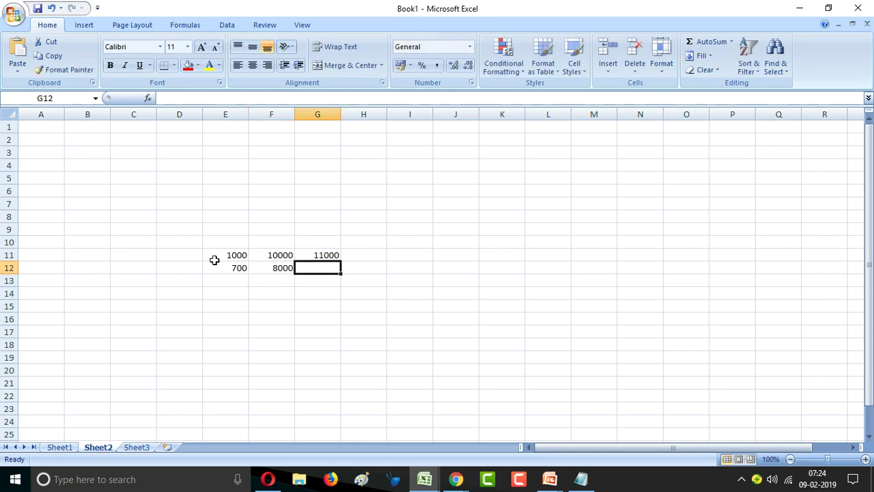
Step: Total the second example row in G12 with a formula adding F12 and E12
type("=")
key("Left")
type("+E12")
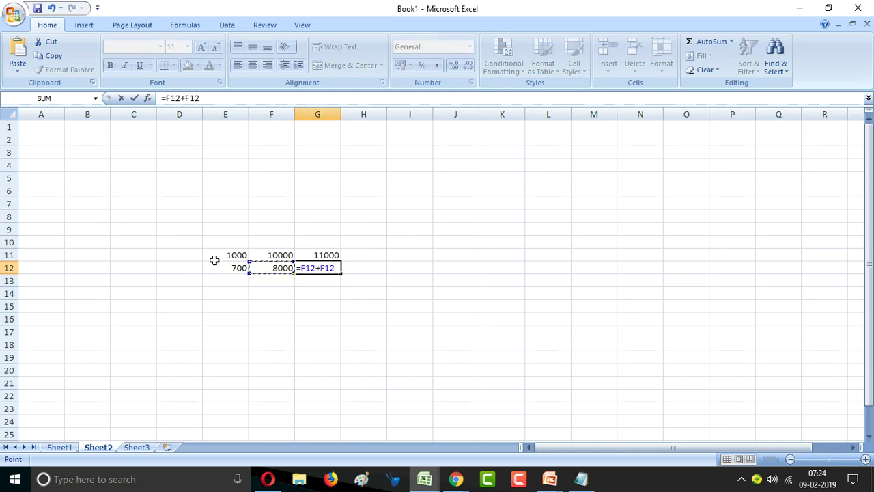
key("Return")
key("Left")
key("Right")
key("Up")
key("Right")
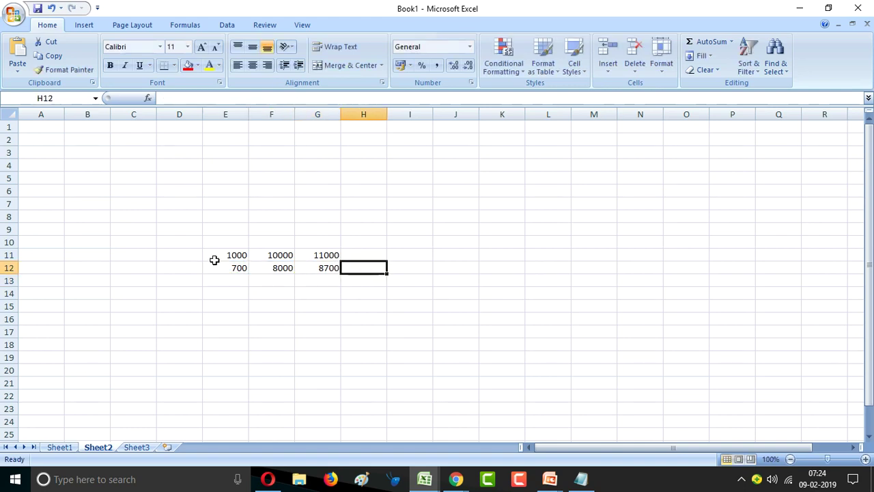
Step: Enter 1000 in F13 and 5000 in F14 below the example's second column
key("Down")
key("Left")
key("Left")
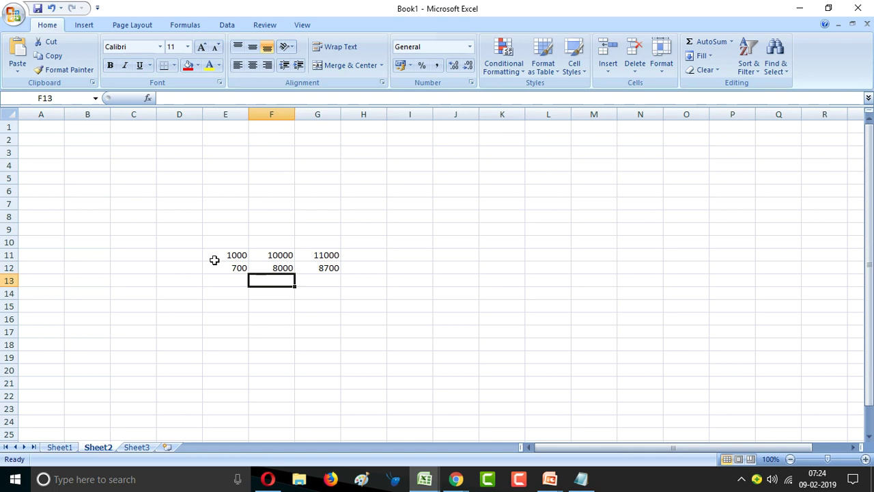
type("1000")
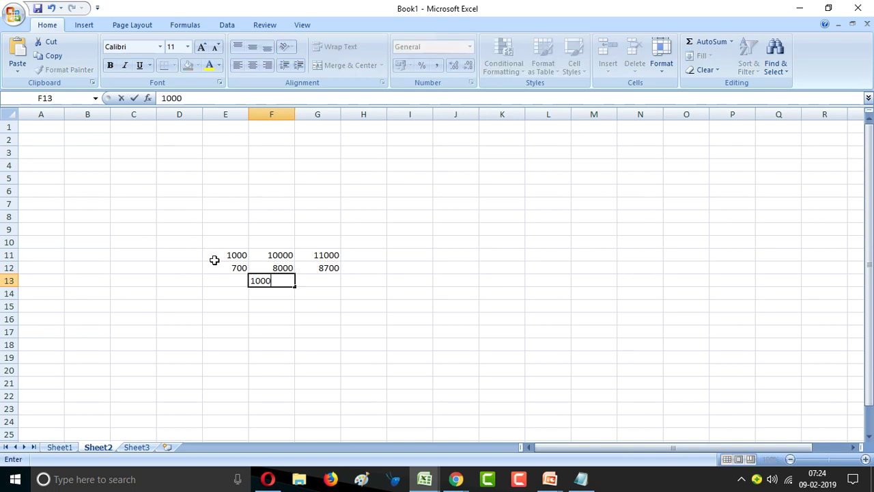
key("Left")
key("Right")
key("Down")
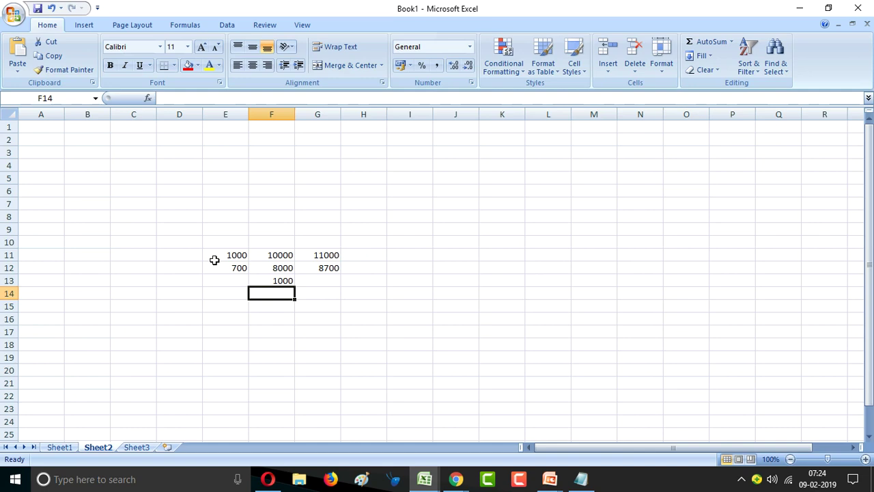
type("5000")
key("Right")
Step: Enter -2500 in cell H13 as the example's loss figure
key("Right")
key("Up")
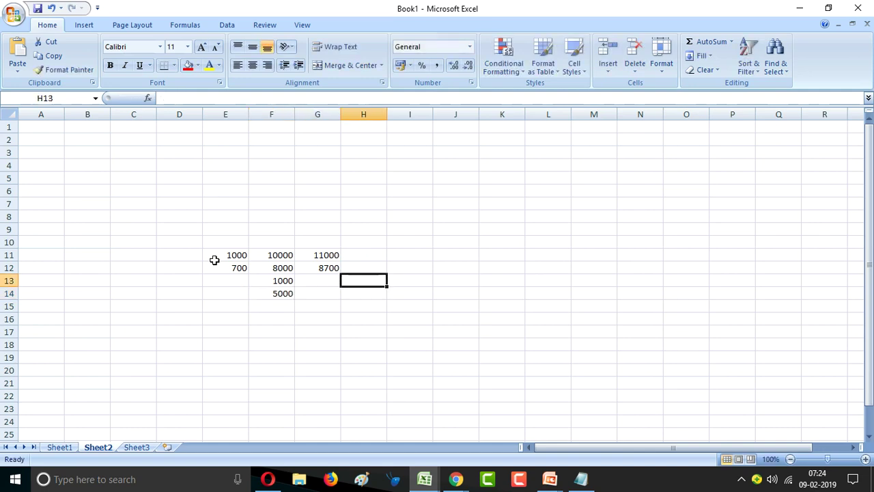
type("-2500")
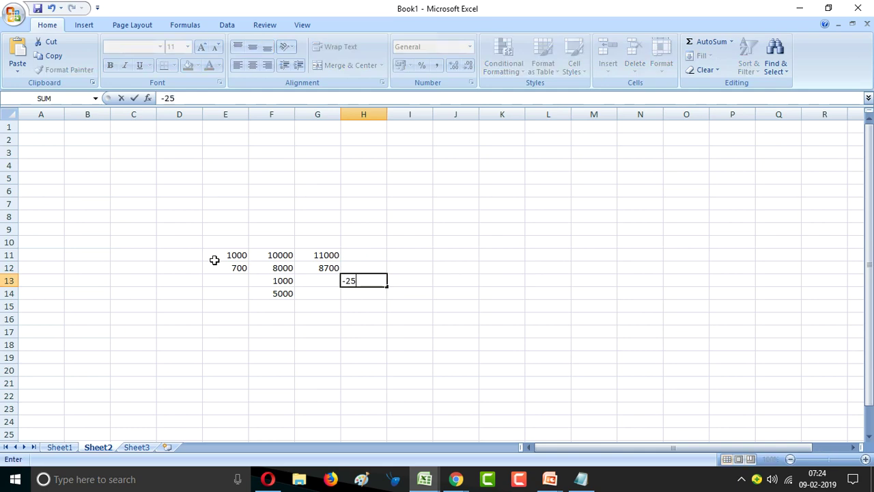
key("Return")
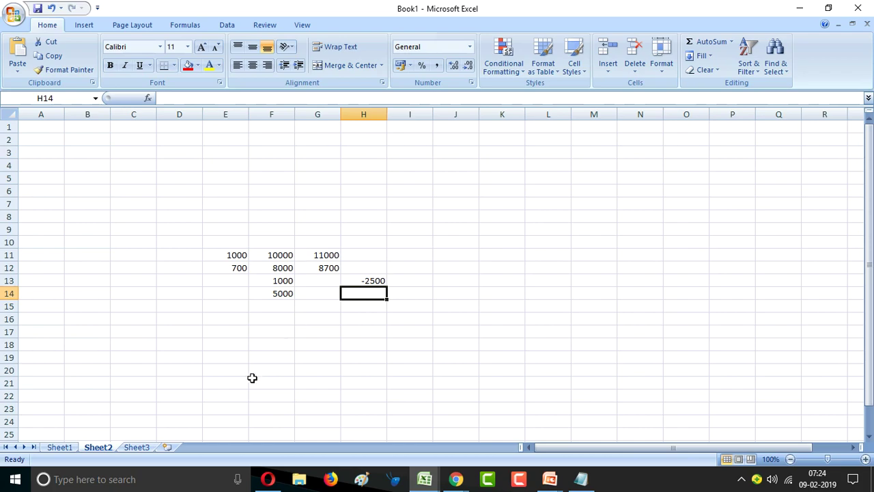
Step: Return to Sheet1 and review the net profit/loss, EPS, expenditure and income rows of the quarterly results
left_click(61, 446)
scroll(350, 294, "down", 5)
scroll(349, 294, "down", 6)
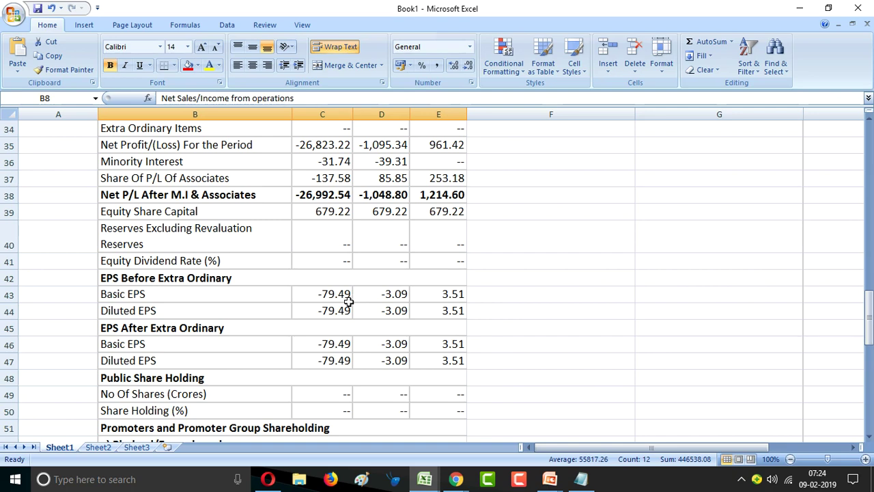
scroll(351, 299, "up", 1)
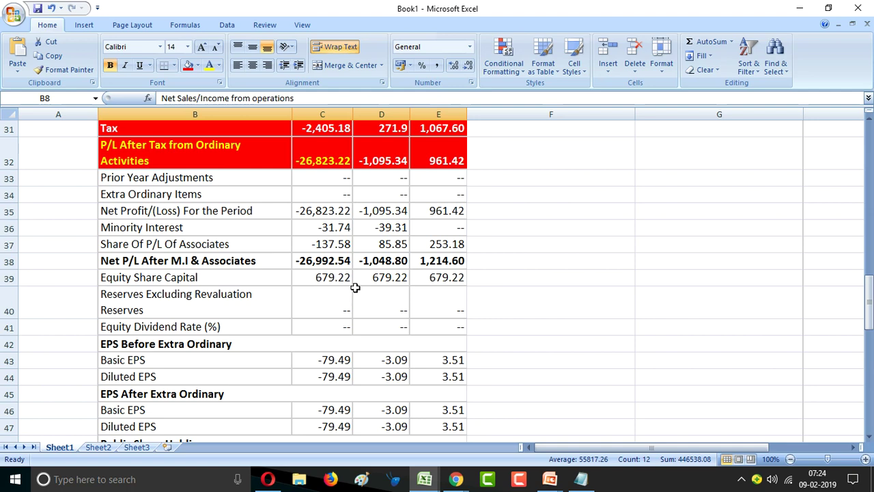
scroll(439, 379, "down", 1)
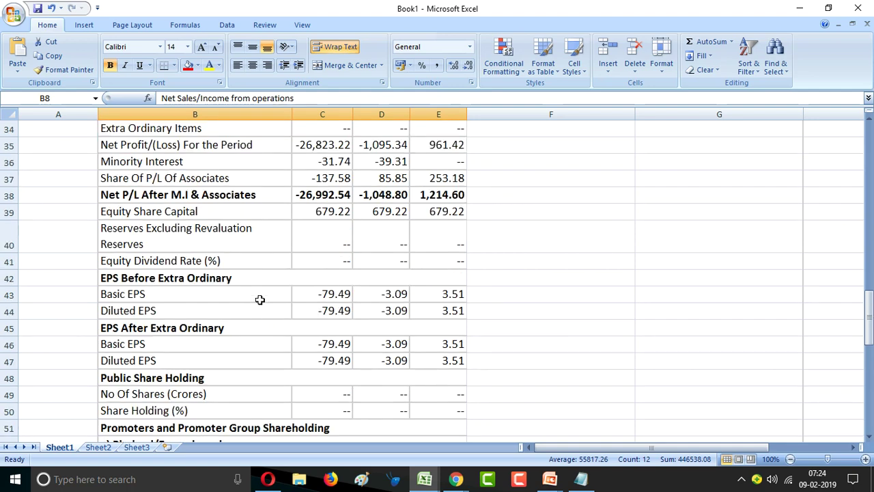
scroll(263, 305, "down", 1)
scroll(329, 386, "down", 3)
scroll(330, 388, "up", 14)
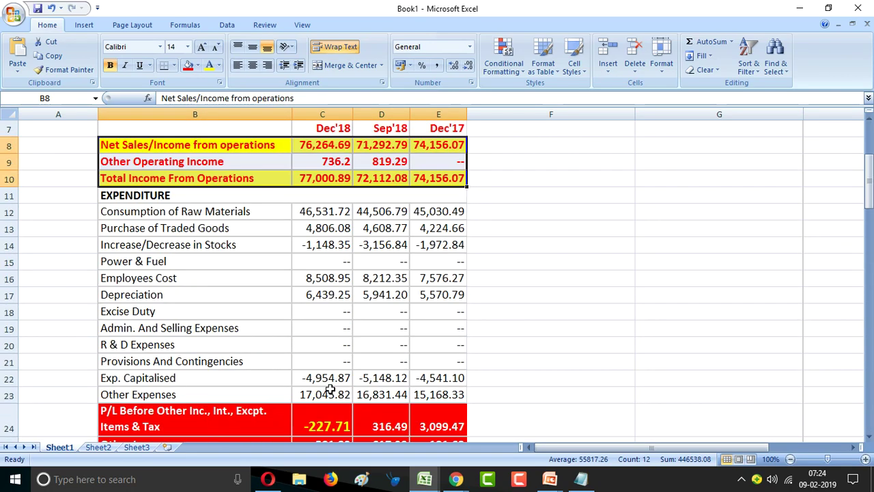
scroll(330, 388, "up", 1)
scroll(341, 301, "down", 2)
scroll(328, 320, "up", 2)
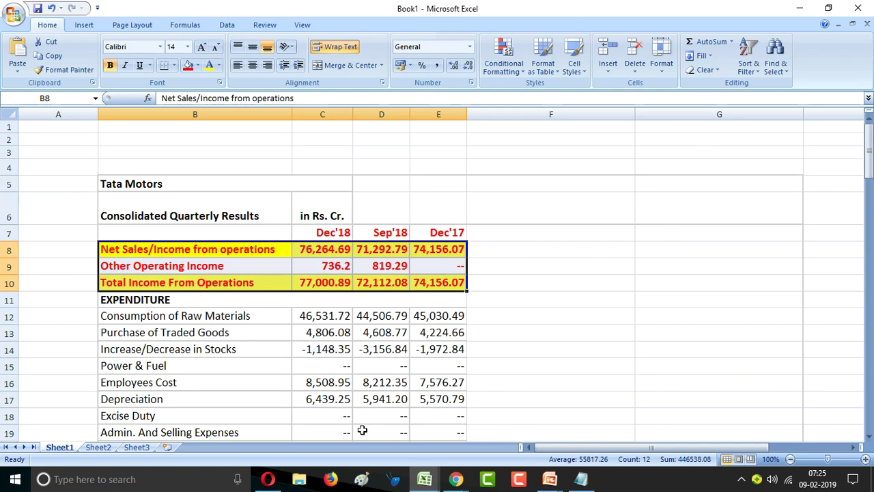
Step: Show the Tata Motors chart in Opera, and advance the PowerPoint slide show to the closing contact slide
left_click(275, 481)
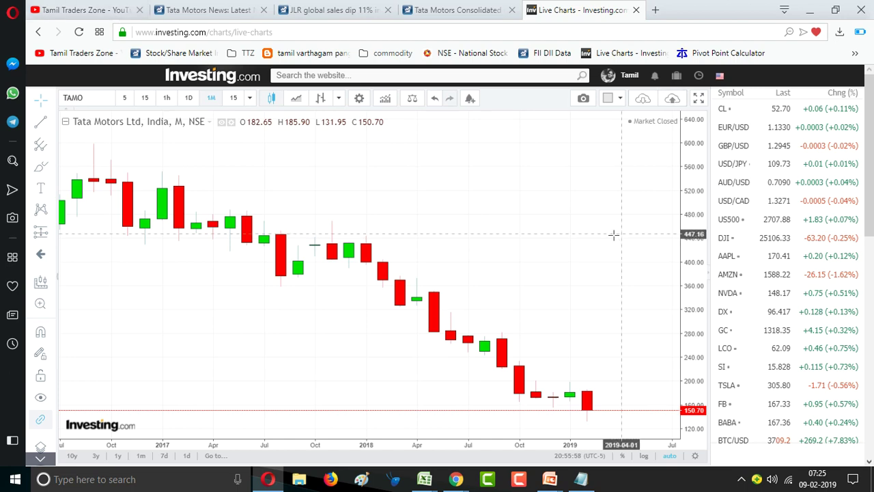
mouse_move(550, 479)
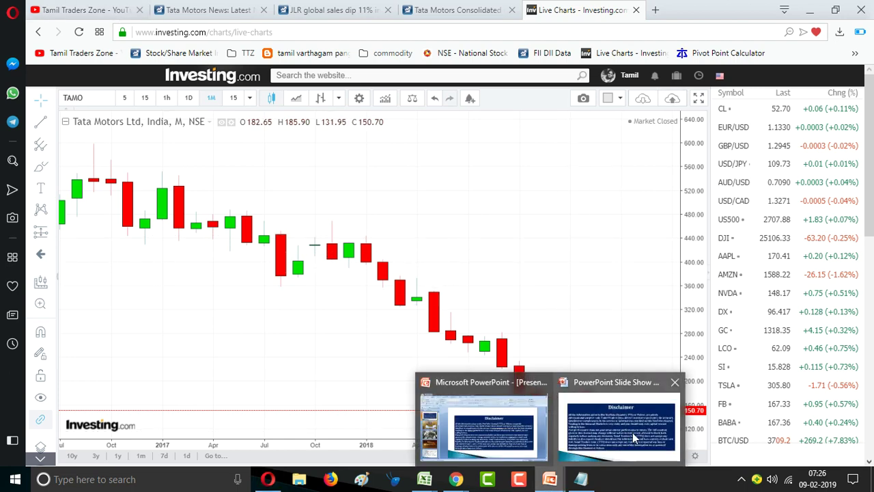
left_click(633, 438)
left_click(633, 433)
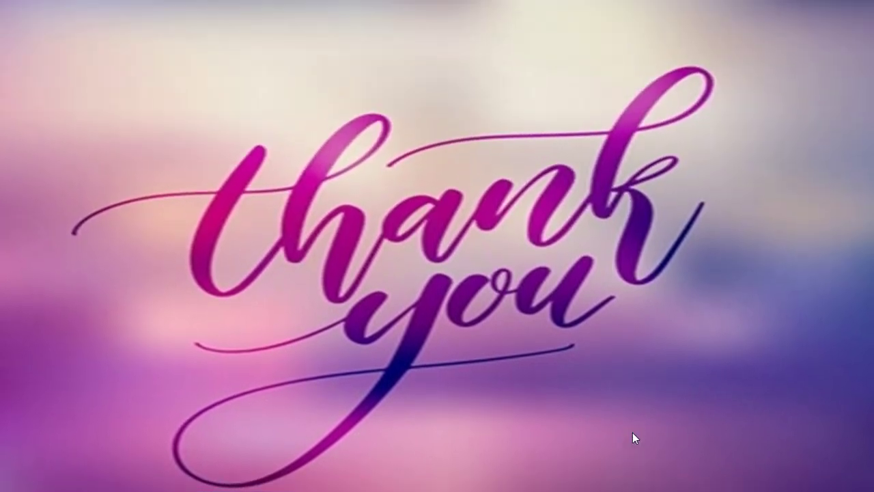
left_click(633, 433)
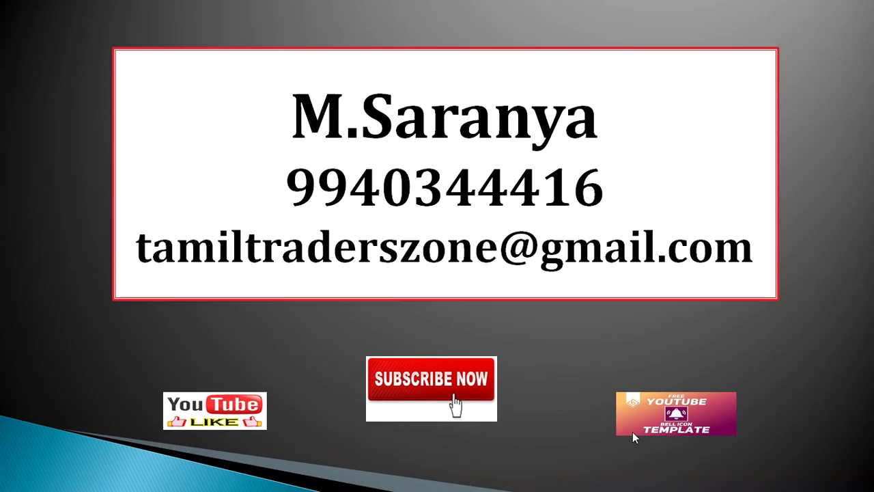